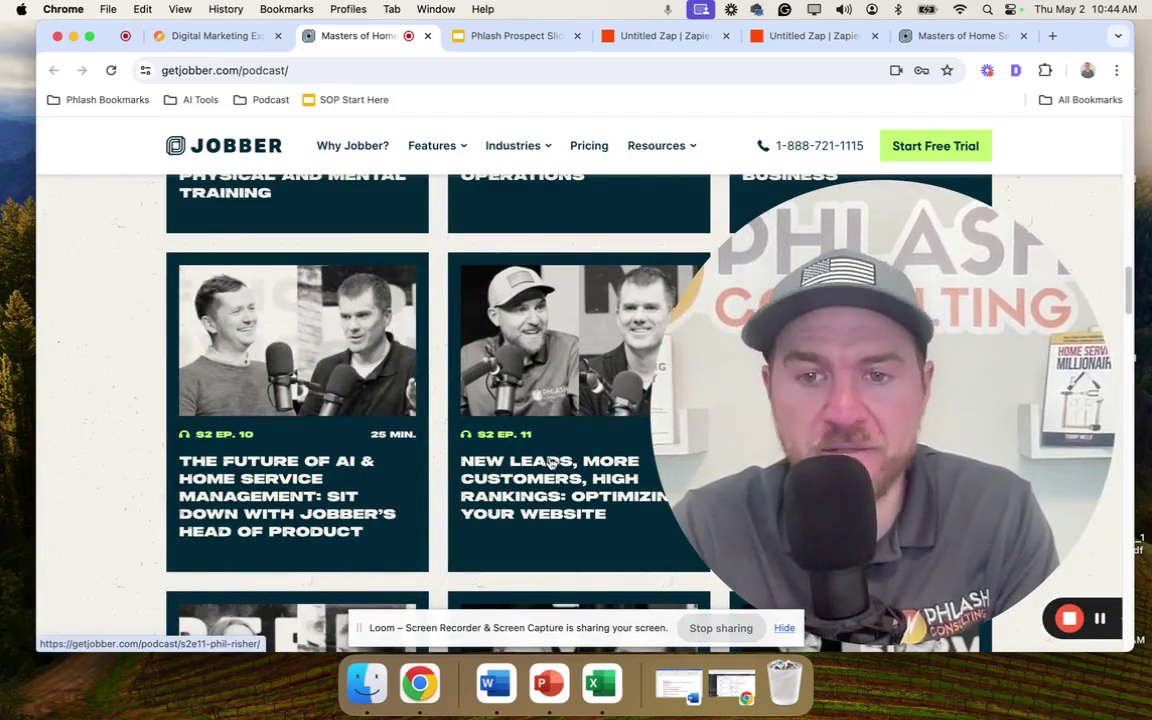
# - Browse the Jobber podcast episodes, then bring up the Phlash Prospect Slide Deck's 3 Key Takeaways slide
pyautogui.scroll(-10, 548, 477)
pyautogui.moveTo(843, 428); pyautogui.dragTo(416, 350)
pyautogui.scroll(-5, 878, 375)
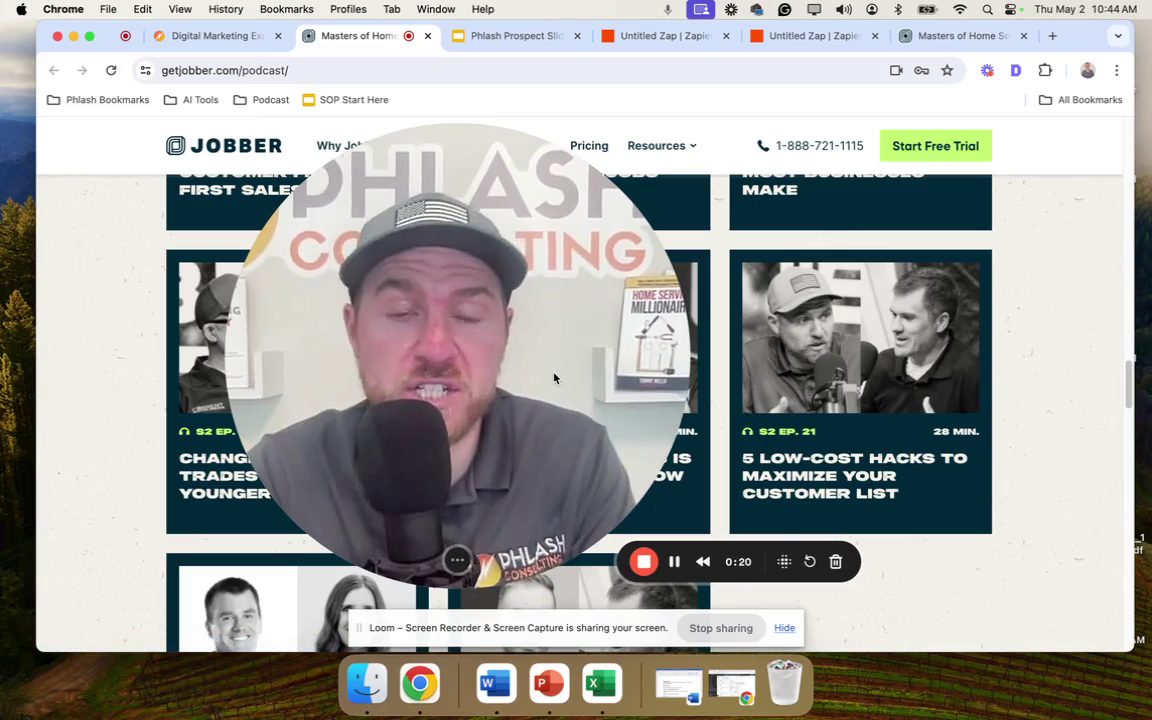
pyautogui.moveTo(457, 561)
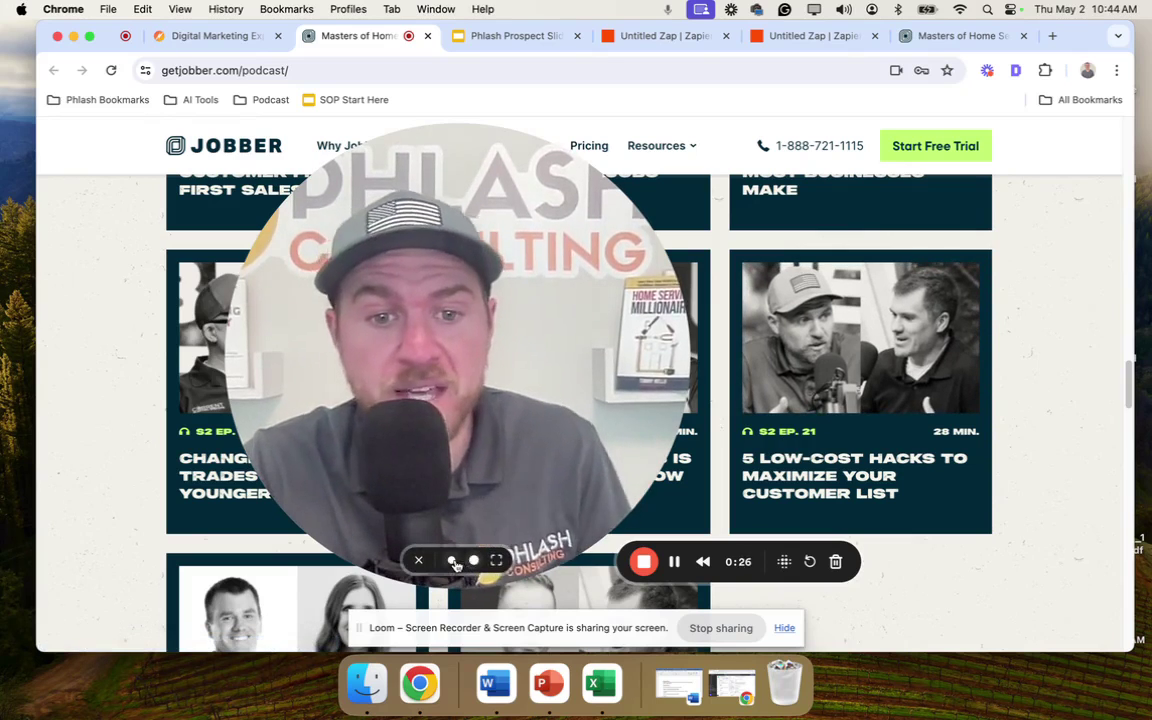
pyautogui.click(474, 562)
pyautogui.click(520, 36)
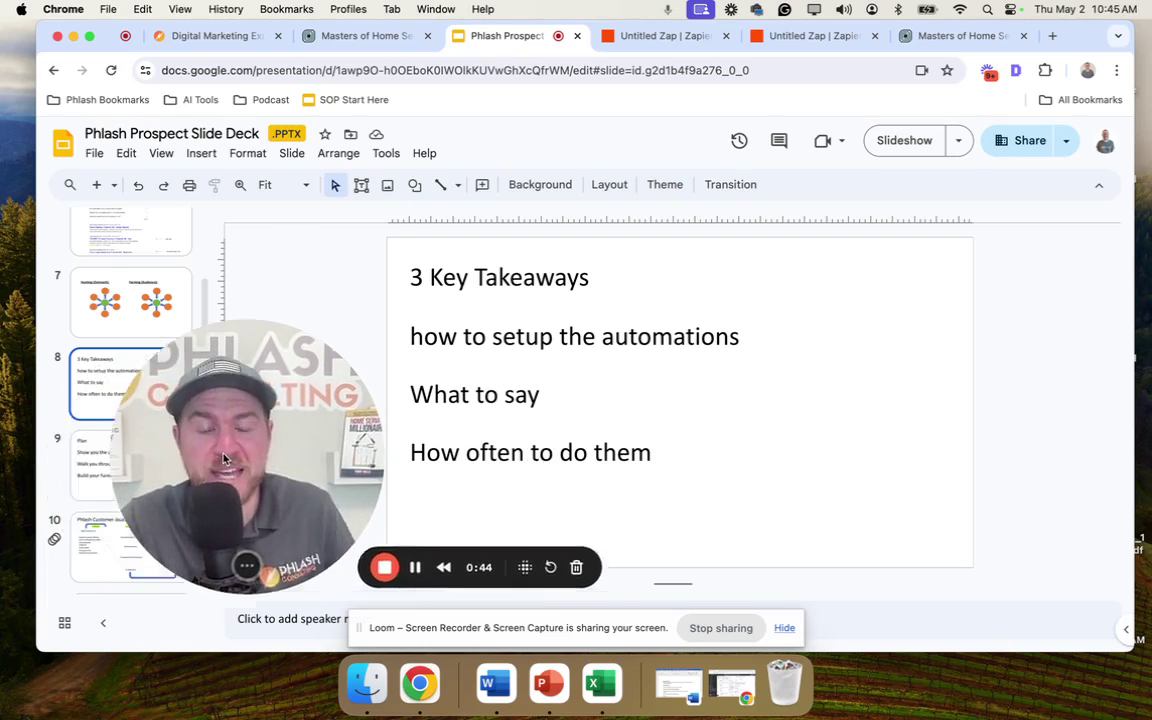
# - Show slide 9, the Plan slide, then switch to the Untitled Zap draft (Jobber → Mailchimp)
pyautogui.click(134, 468)
pyautogui.moveTo(198, 380); pyautogui.dragTo(127, 407)
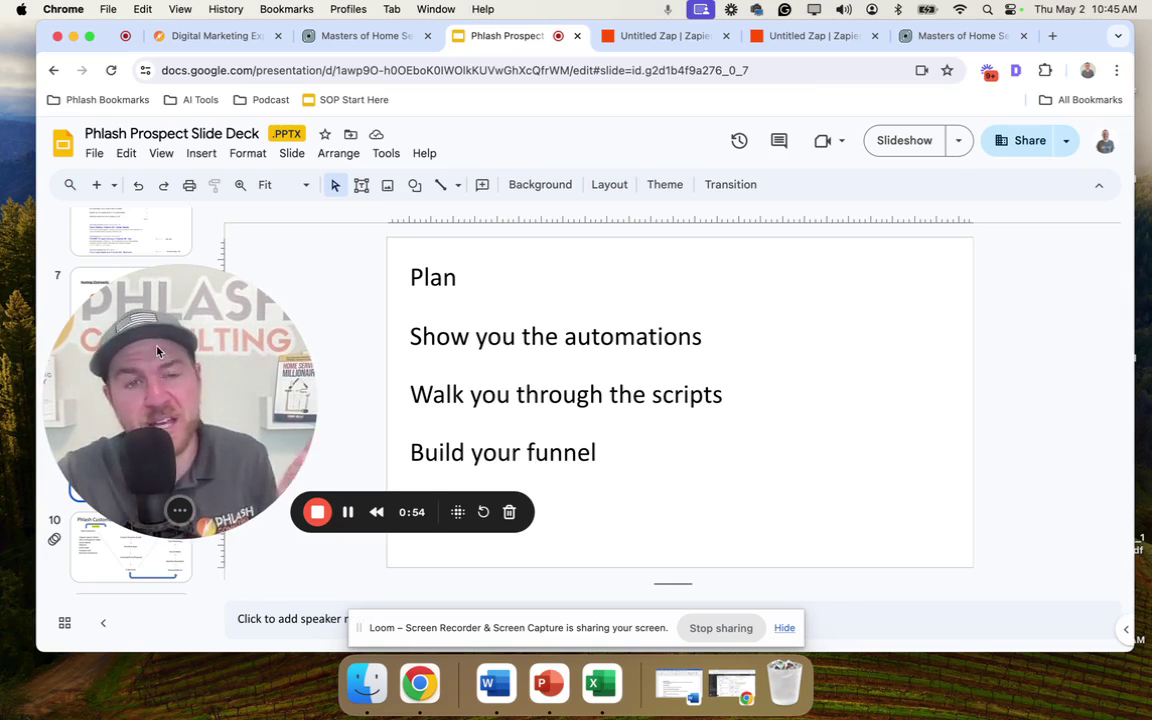
pyautogui.moveTo(186, 360); pyautogui.dragTo(200, 386)
pyautogui.hotkey('ctrl', 'Tab')
# - Open the Jobber trigger step and list its events: New Client, New Invoice, New Job Completion, New Quote
pyautogui.moveTo(230, 443); pyautogui.dragTo(220, 484)
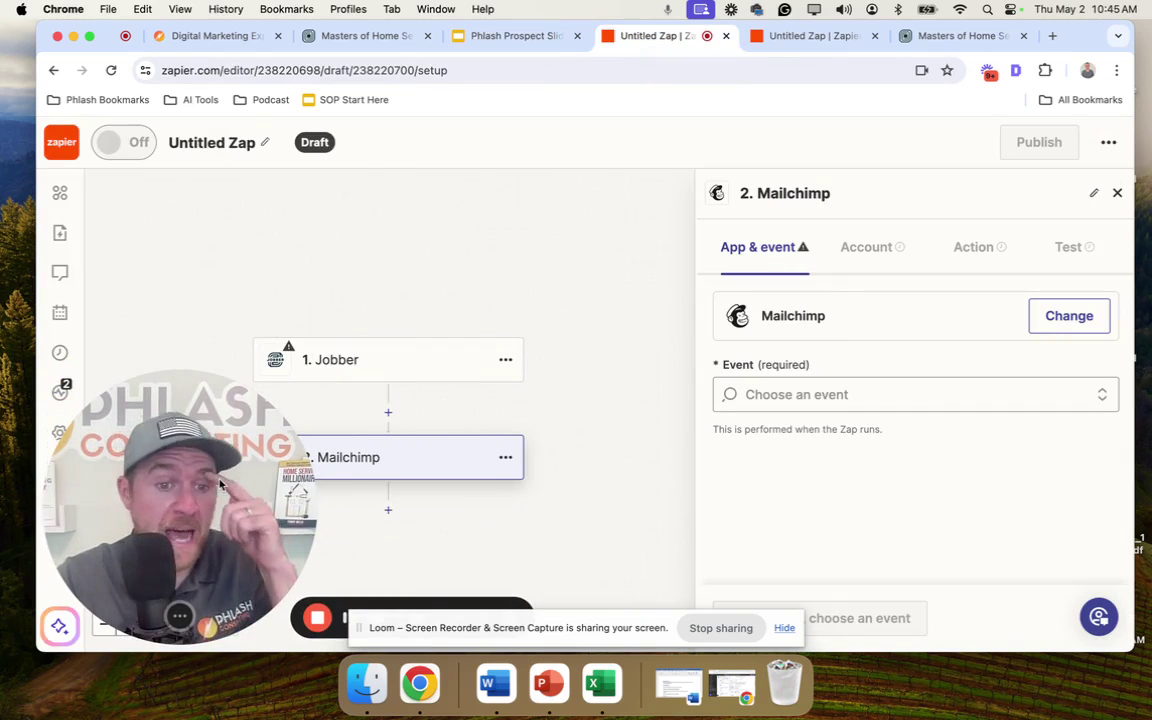
pyautogui.click(412, 373)
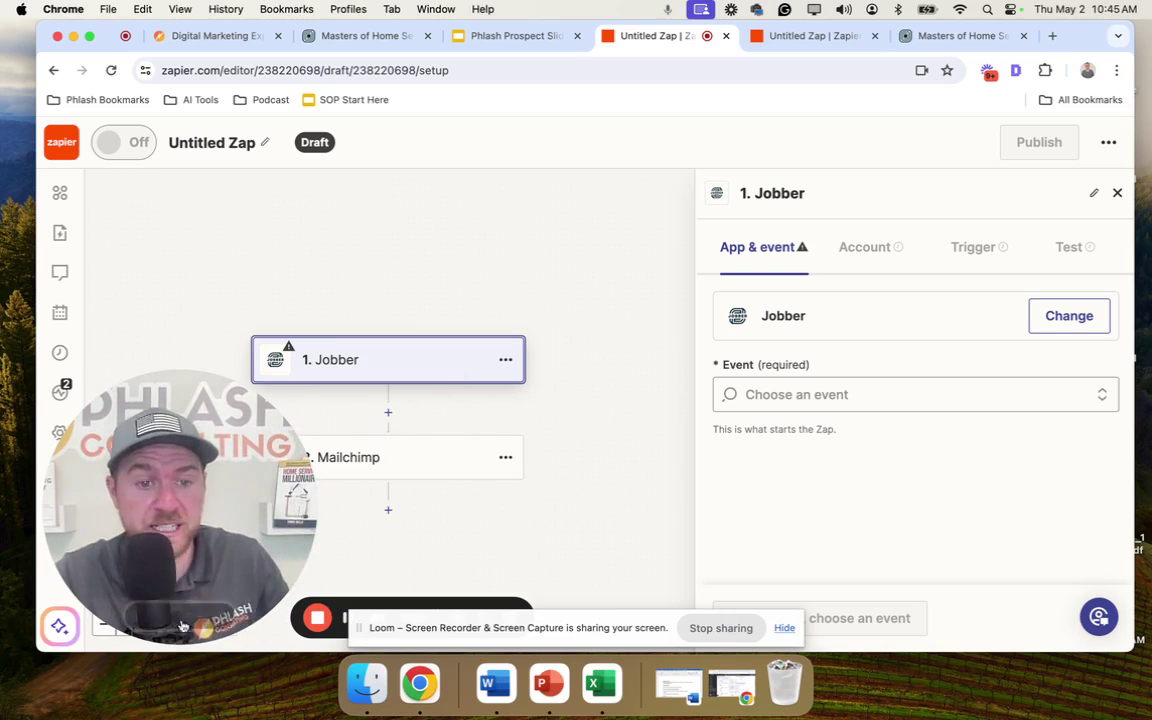
pyautogui.click(174, 617)
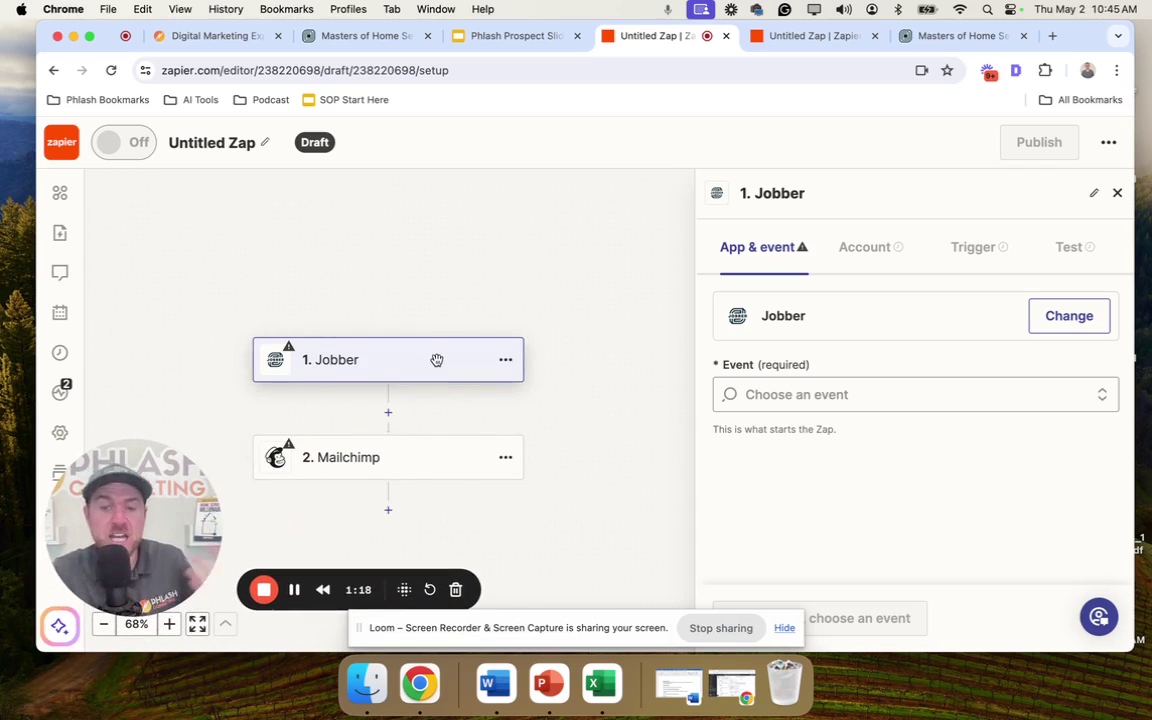
pyautogui.click(925, 393)
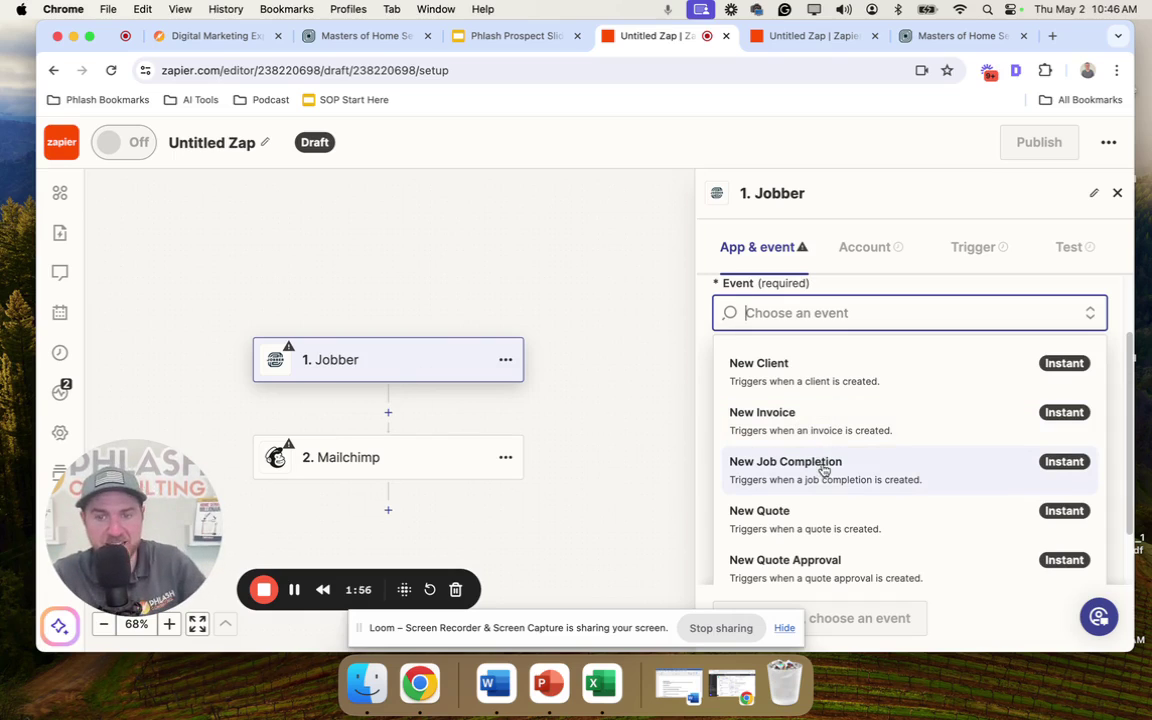
pyautogui.scroll(-1, 848, 473)
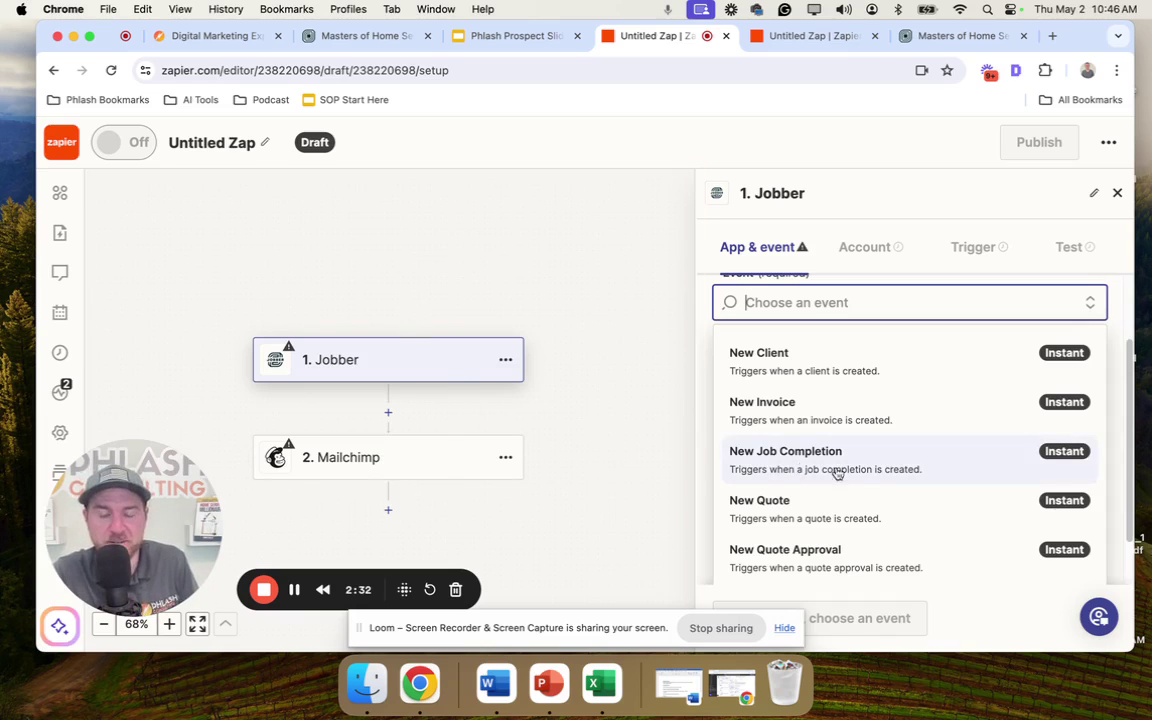
pyautogui.scroll(-2, 850, 475)
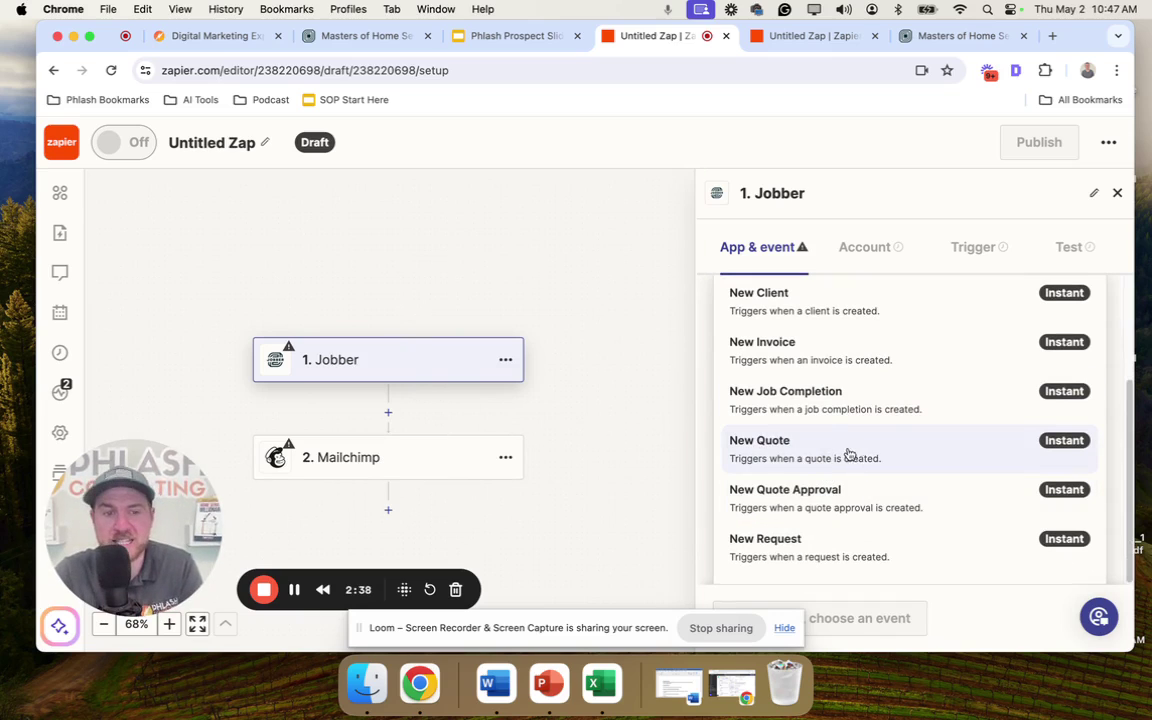
pyautogui.click(530, 36)
pyautogui.moveTo(127, 519); pyautogui.dragTo(152, 517)
pyautogui.press('Down')
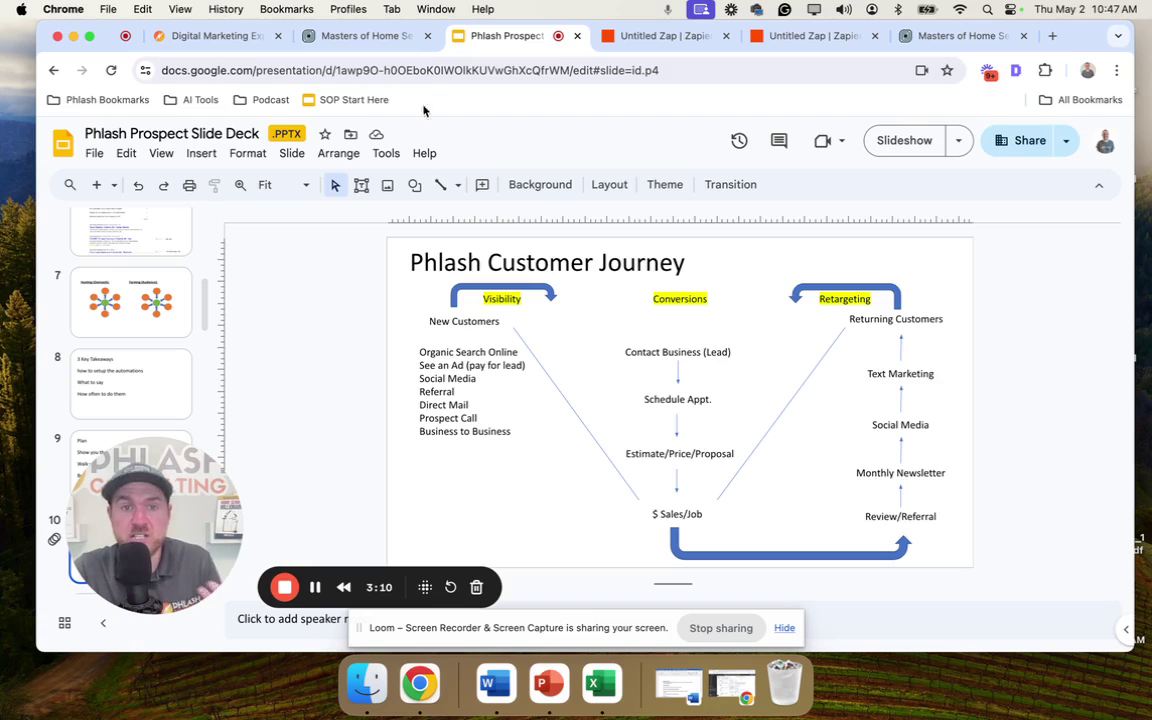
pyautogui.click(638, 36)
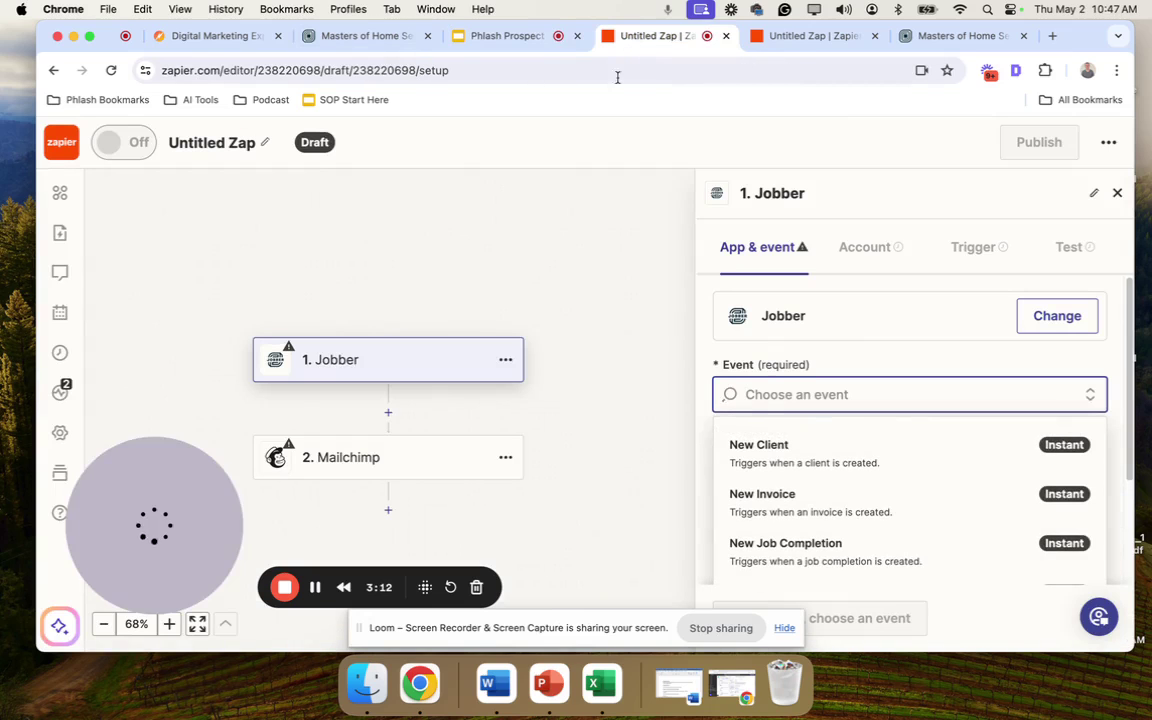
pyautogui.scroll(-2, 872, 465)
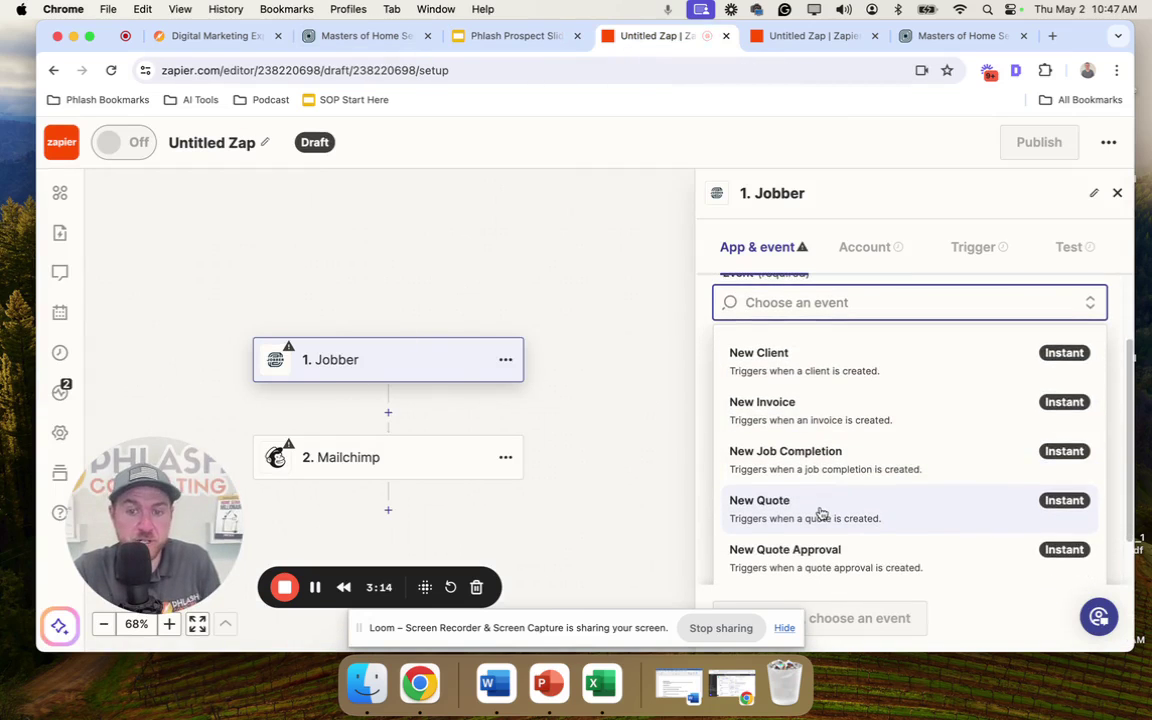
pyautogui.scroll(-1, 848, 510)
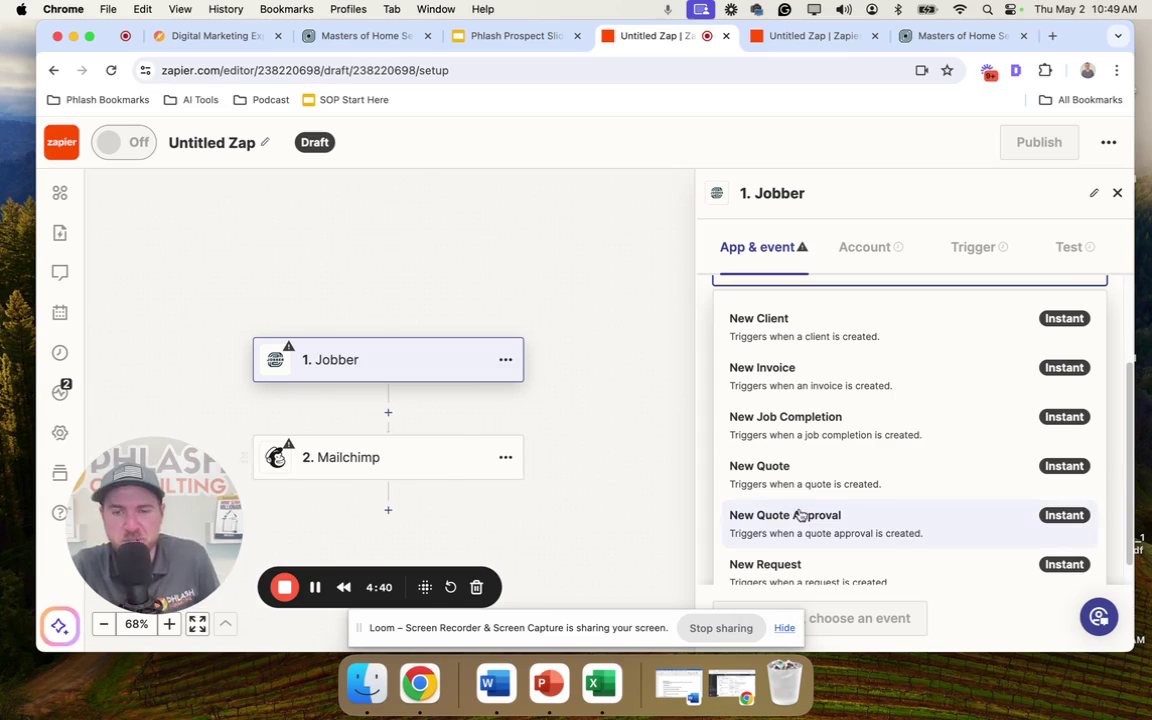
pyautogui.scroll(-1, 812, 515)
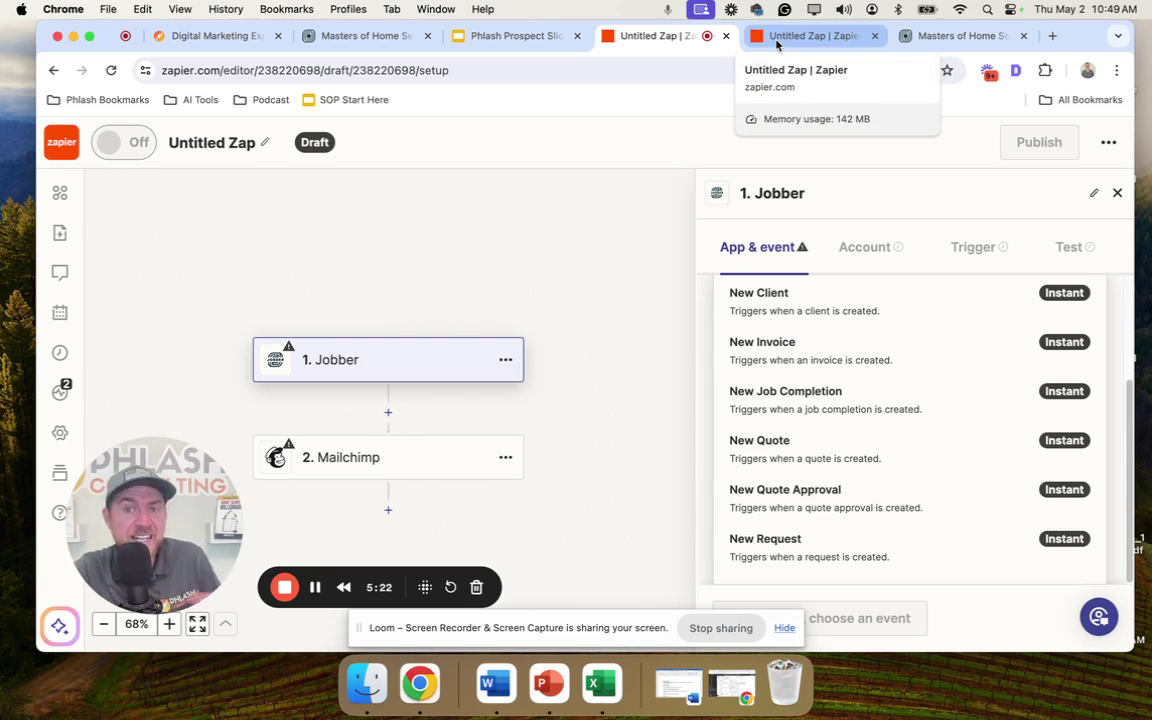
# - View the Phlash Customer Journey slide, then open the Gravity Forms → Jobber zap draft
pyautogui.click(510, 36)
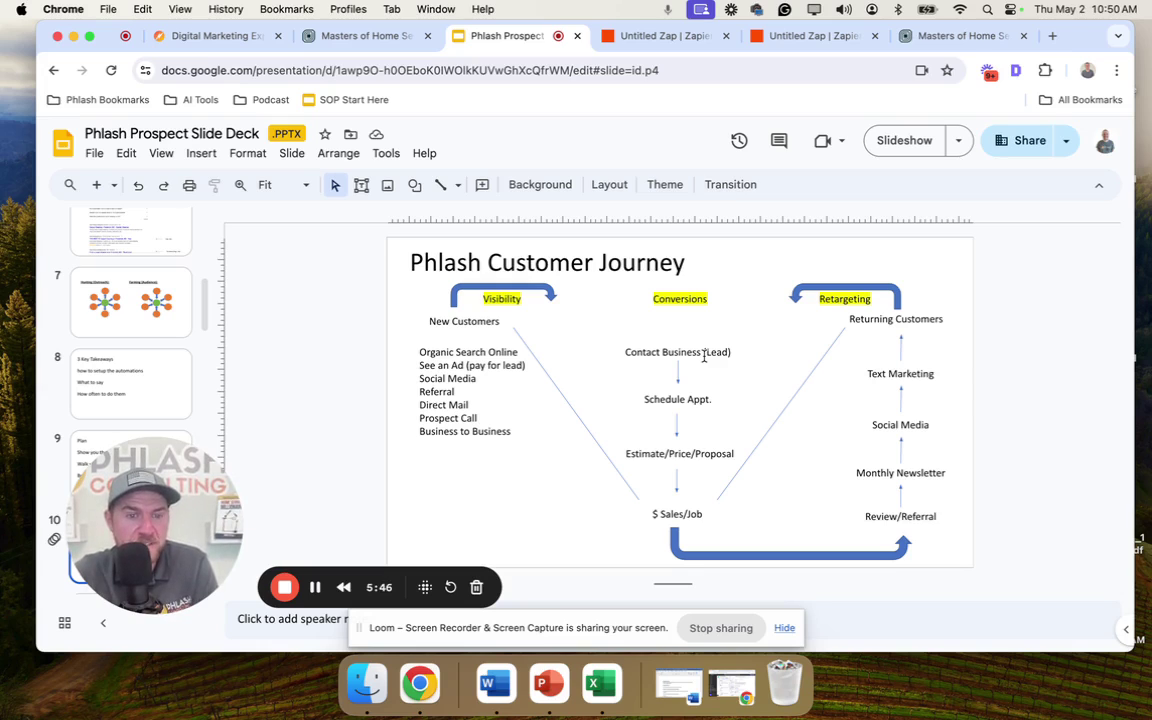
pyautogui.click(795, 36)
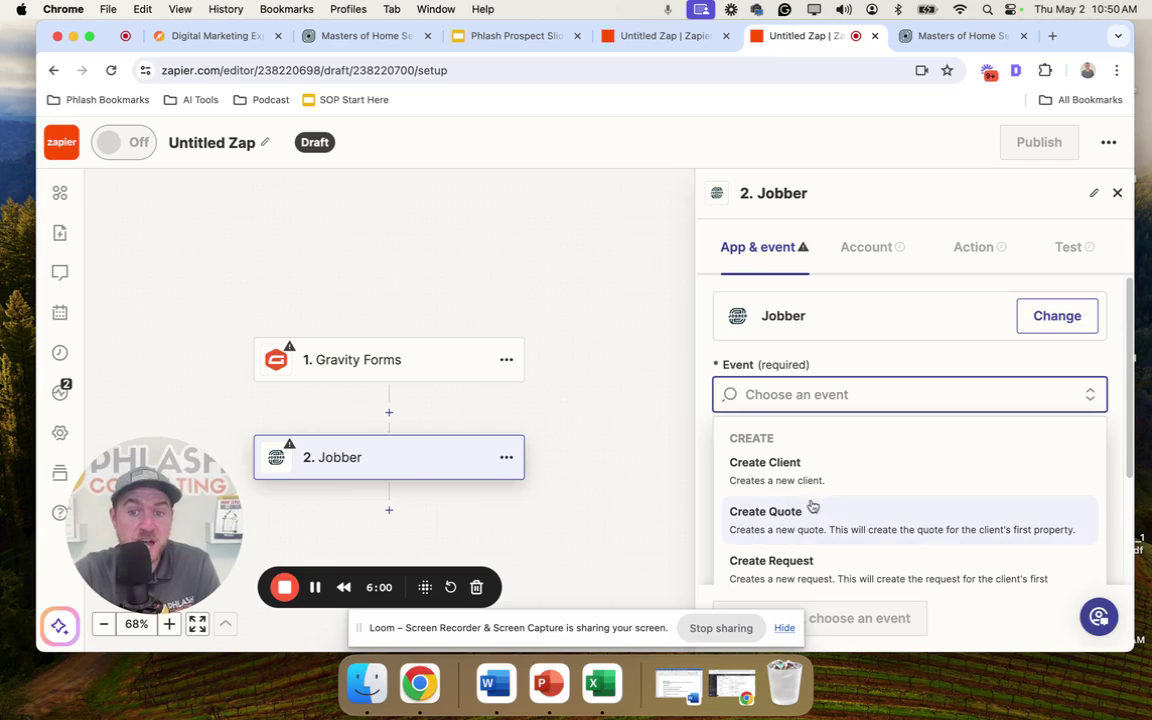
pyautogui.scroll(-2, 840, 495)
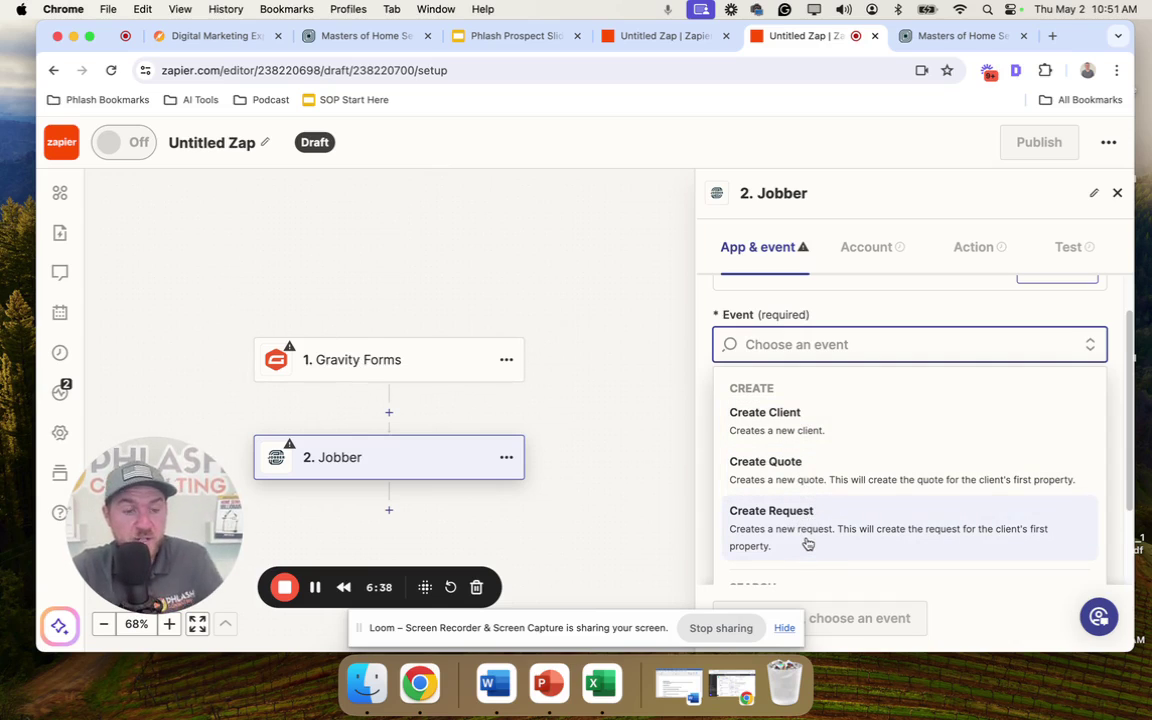
pyautogui.scroll(-2, 860, 492)
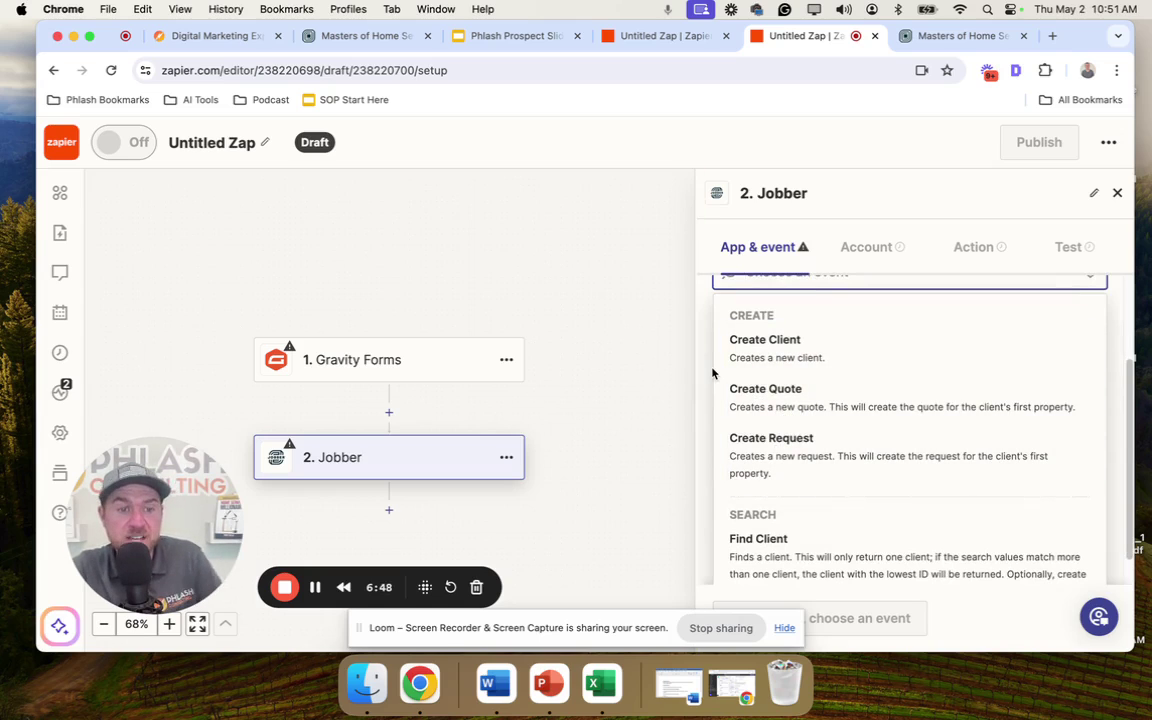
pyautogui.click(508, 36)
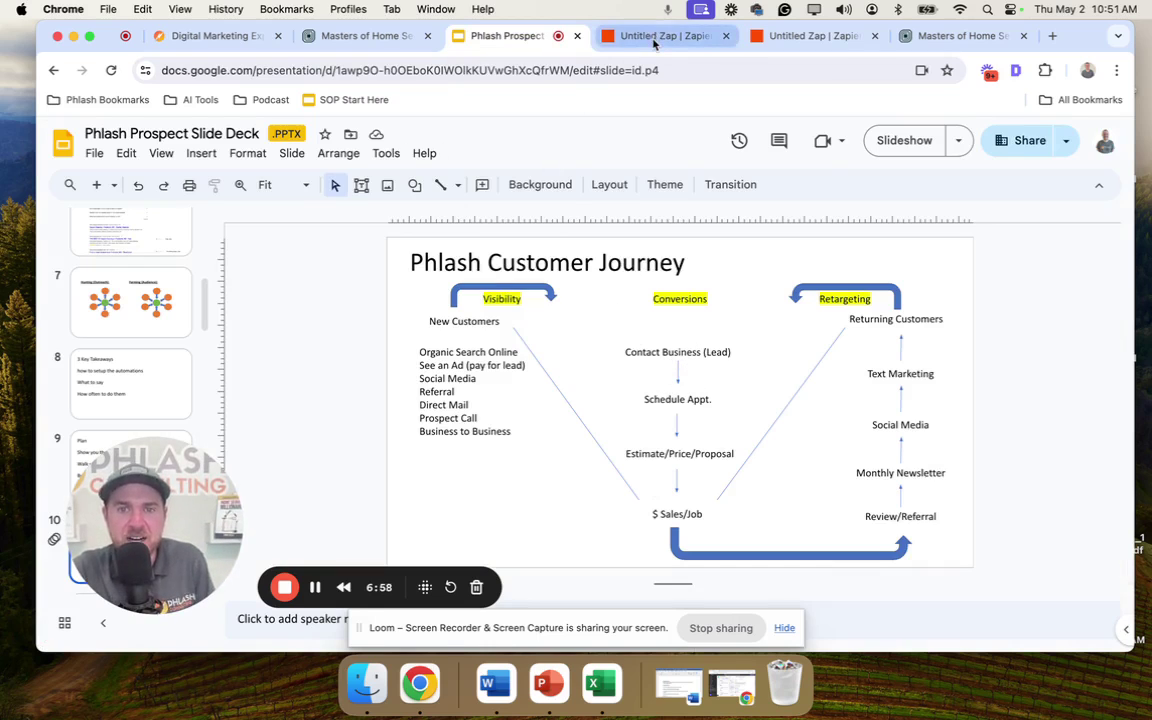
pyautogui.click(615, 36)
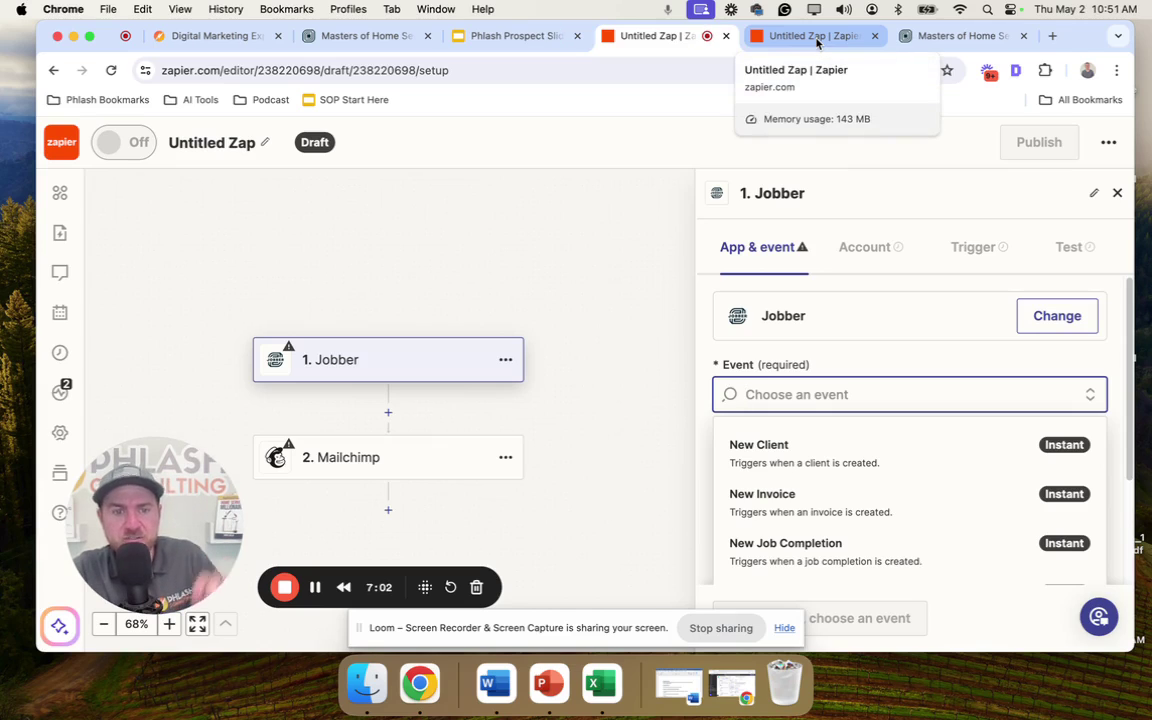
pyautogui.click(510, 36)
# - Open slide 8 listing setting up automations, what to say, and how often
pyautogui.click(118, 388)
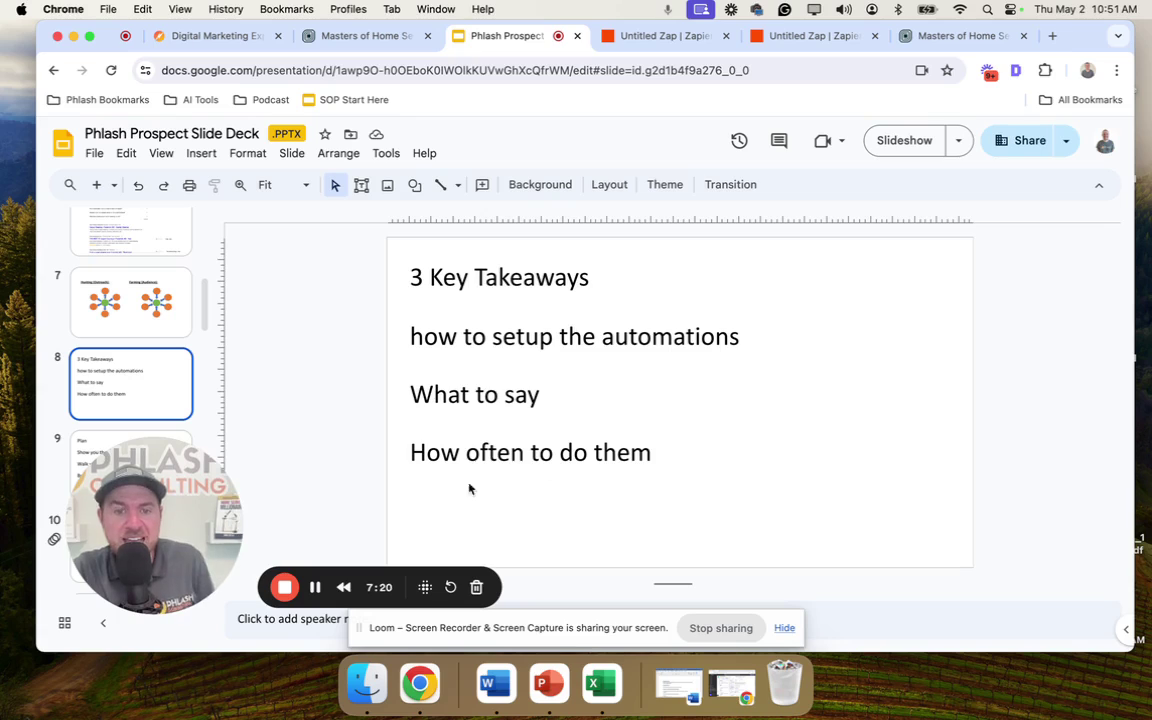
pyautogui.moveTo(171, 465); pyautogui.dragTo(329, 501)
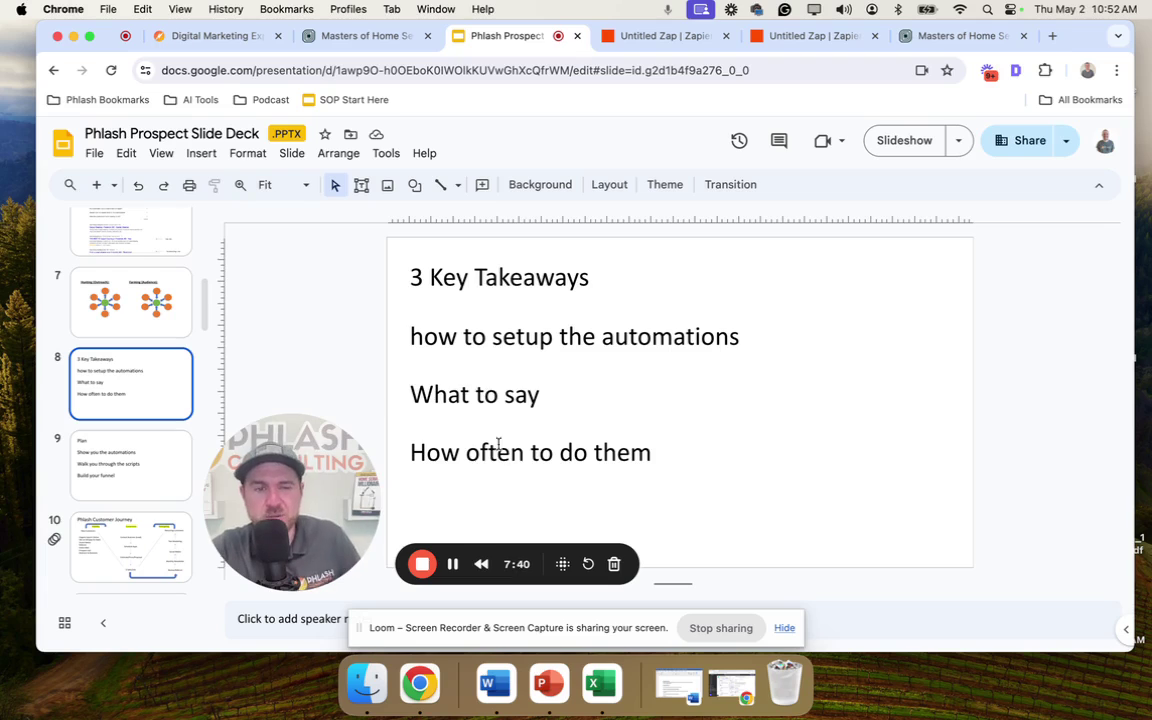
# - Pass the Plan slide (slide 9) and move on to slide 10, the Phlash Customer Journey
pyautogui.click(136, 455)
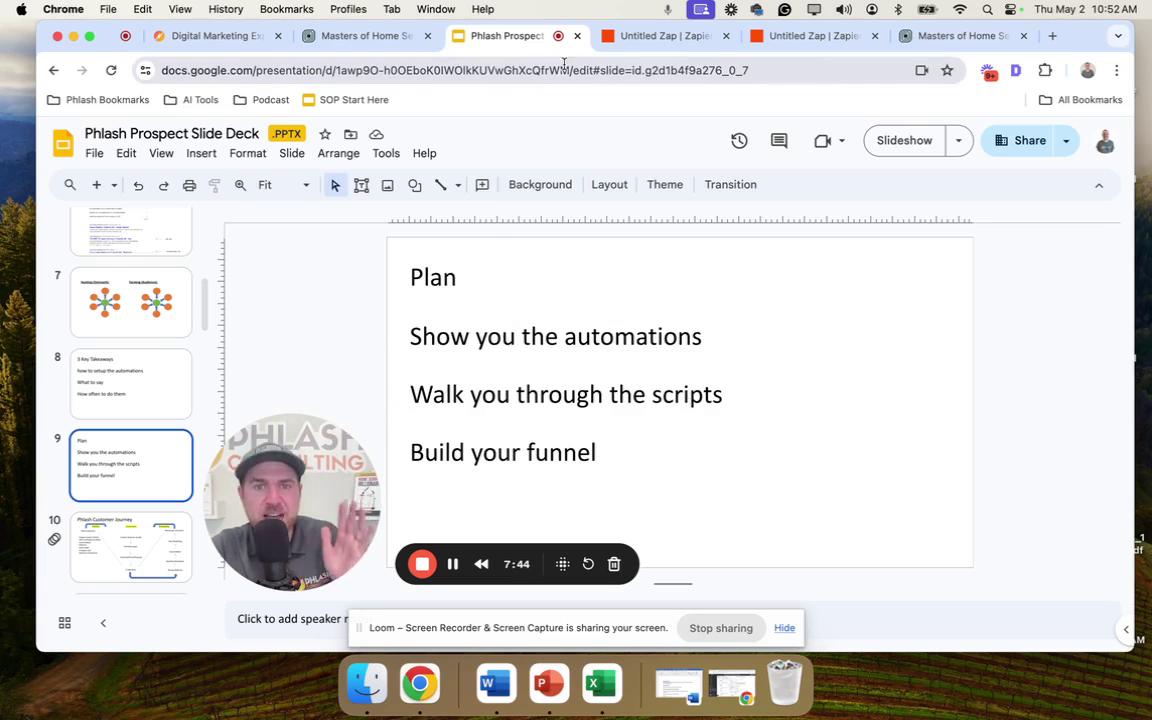
pyautogui.press('Down')
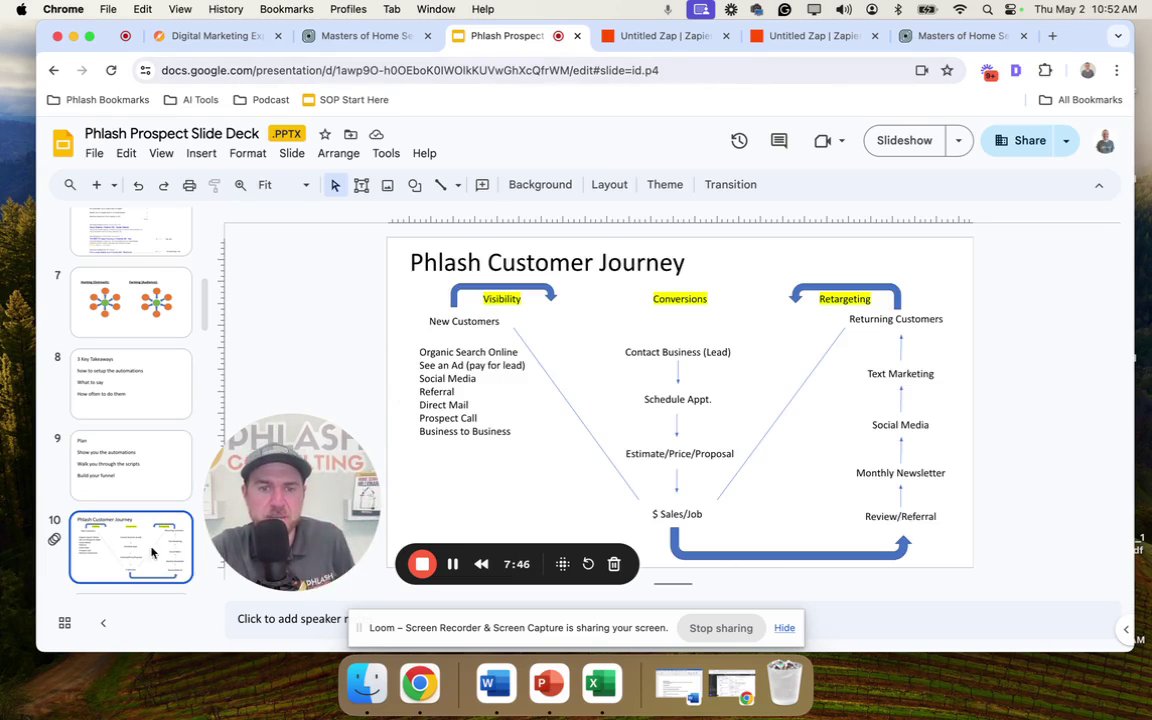